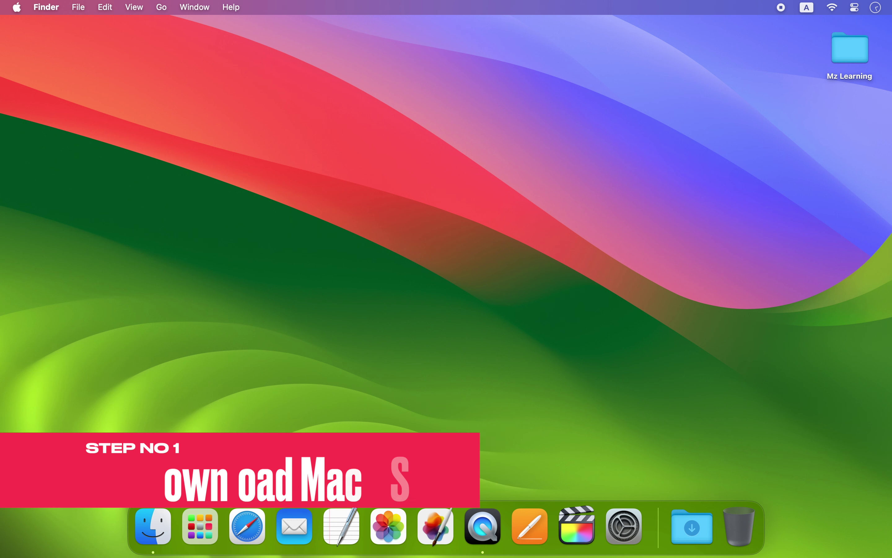
- Start the Mountain Lion 10.8 download in Safari from the 'older versions' section of Apple's page
{"action": "left_click", "coordinate": [256, 529]}
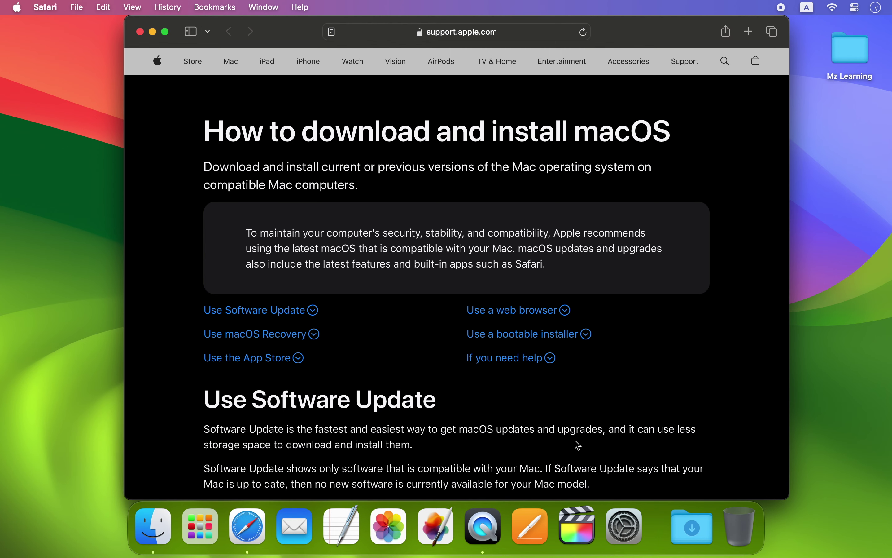
{"action": "scroll", "coordinate": [577, 445], "scroll_direction": "down", "scroll_amount": 15}
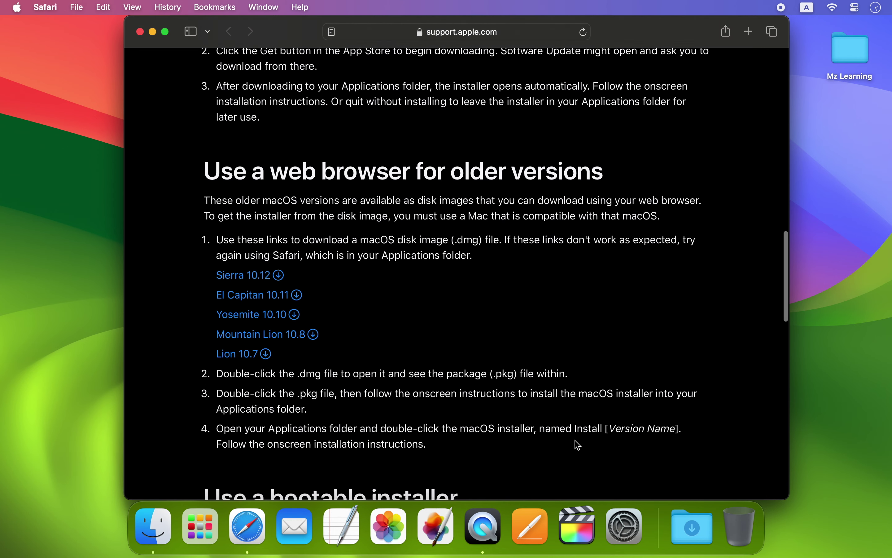
{"action": "scroll", "coordinate": [577, 445], "scroll_direction": "down", "scroll_amount": 1}
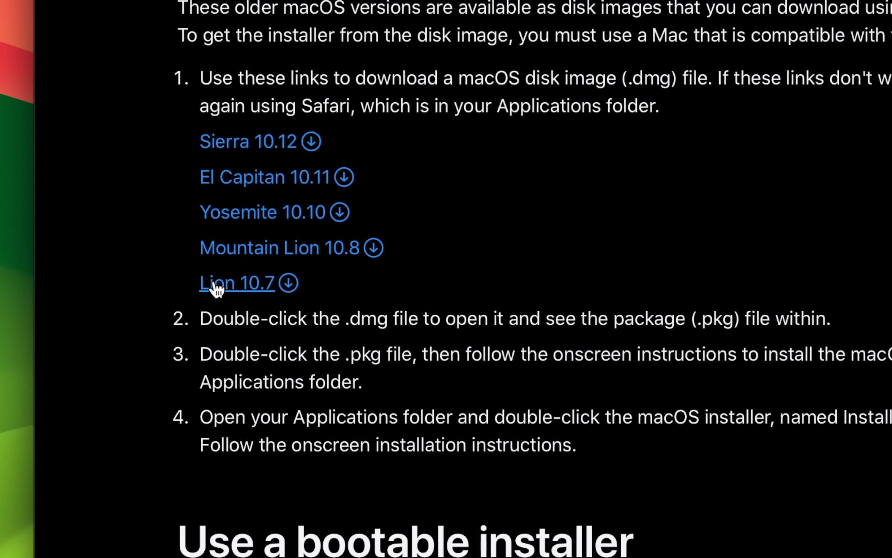
{"action": "left_click", "coordinate": [271, 247]}
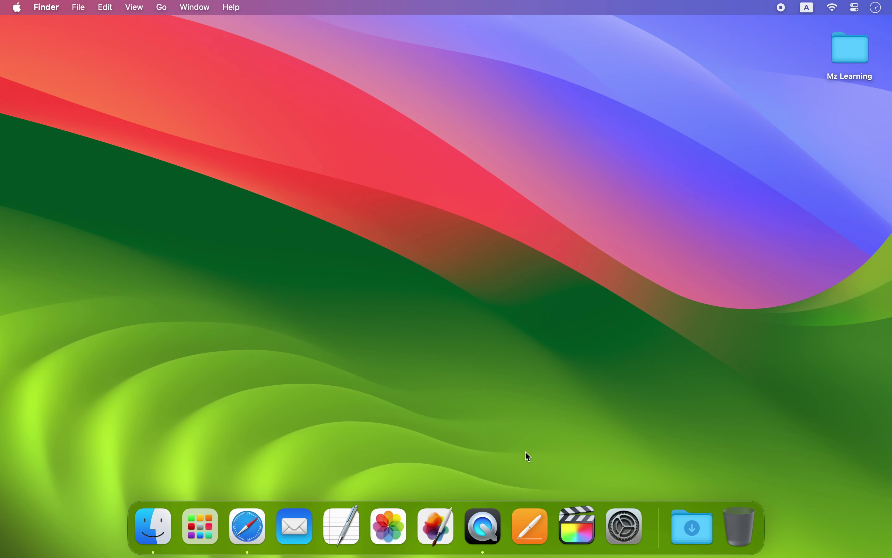
- Mount InstallMacOSX.dmg from the Downloads stack and run its InstallMacOSX.pkg package
{"action": "left_click", "coordinate": [692, 531]}
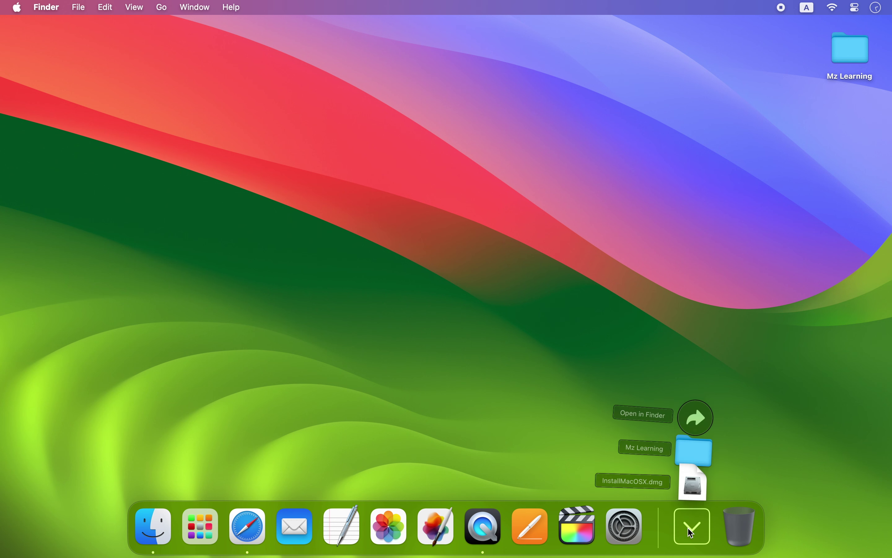
{"action": "left_click", "coordinate": [693, 476]}
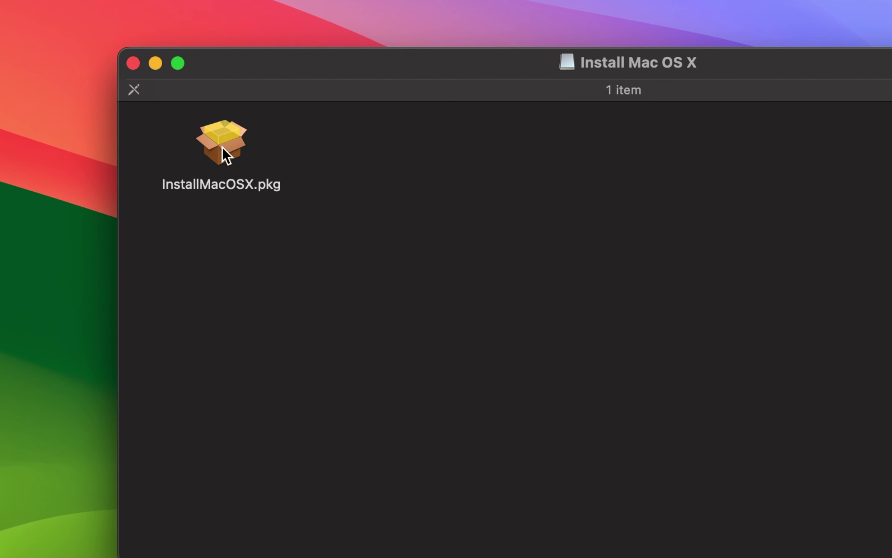
{"action": "double_click", "coordinate": [225, 149]}
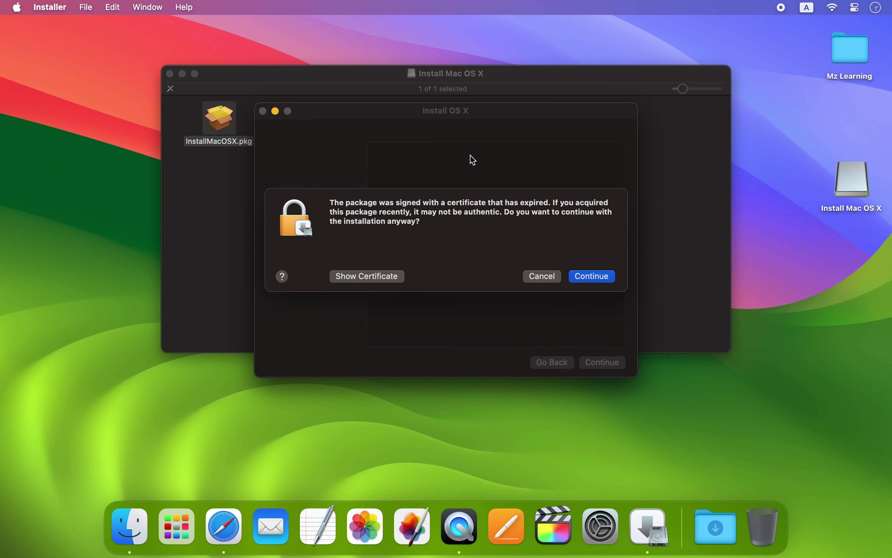
- Get past the expired-certificate and Allow prompts, then close the 'not compatible' alert
{"action": "left_click", "coordinate": [582, 277]}
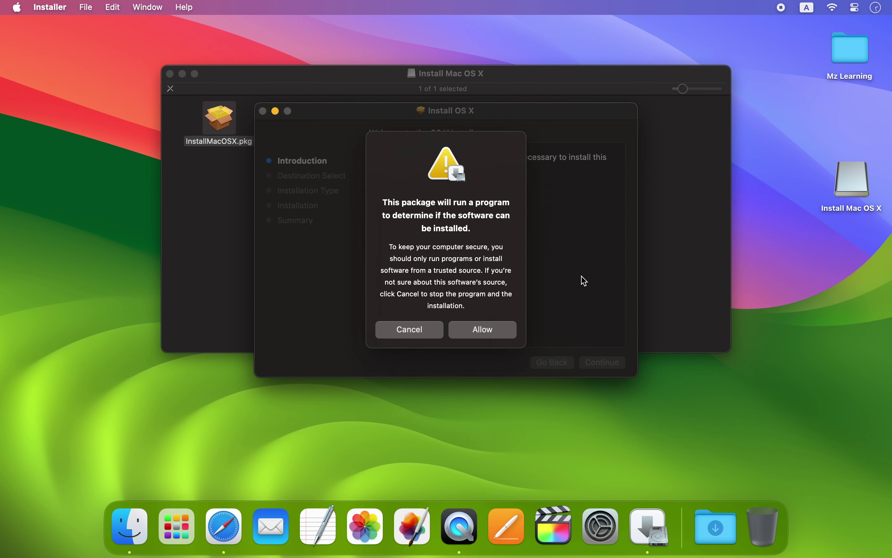
{"action": "left_click", "coordinate": [491, 329]}
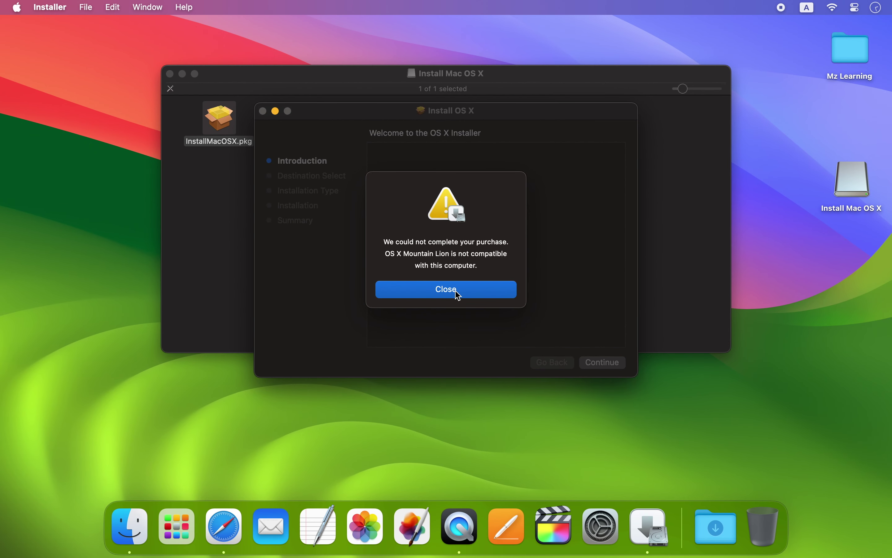
{"action": "left_click", "coordinate": [447, 290]}
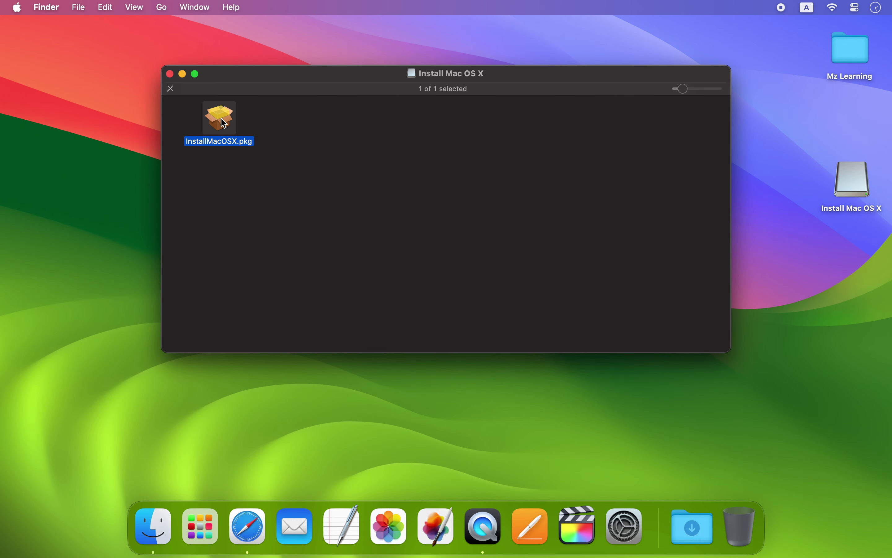
- Open InstallMacOSX.pkg with RAR Extractor - Unarchiver, found by searching 'rar' in Open With
{"action": "right_click", "coordinate": [224, 123]}
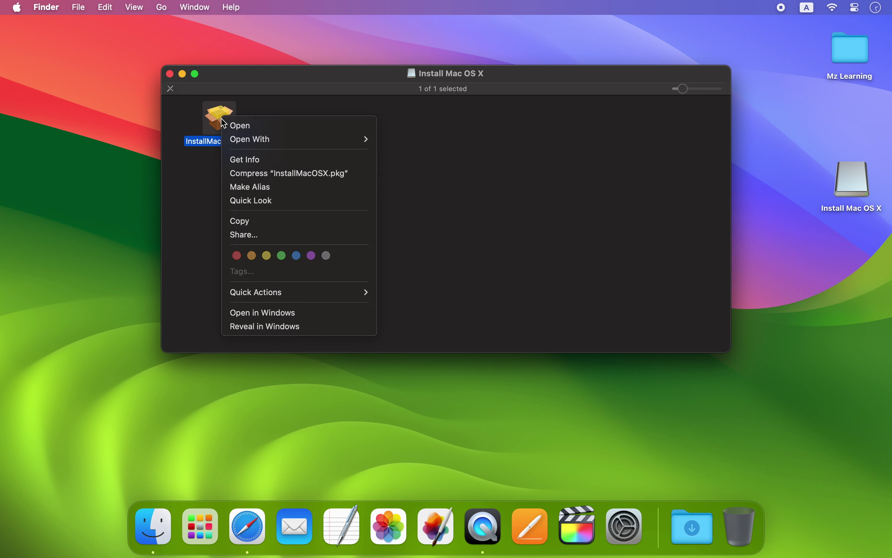
{"action": "mouse_move", "coordinate": [227, 139]}
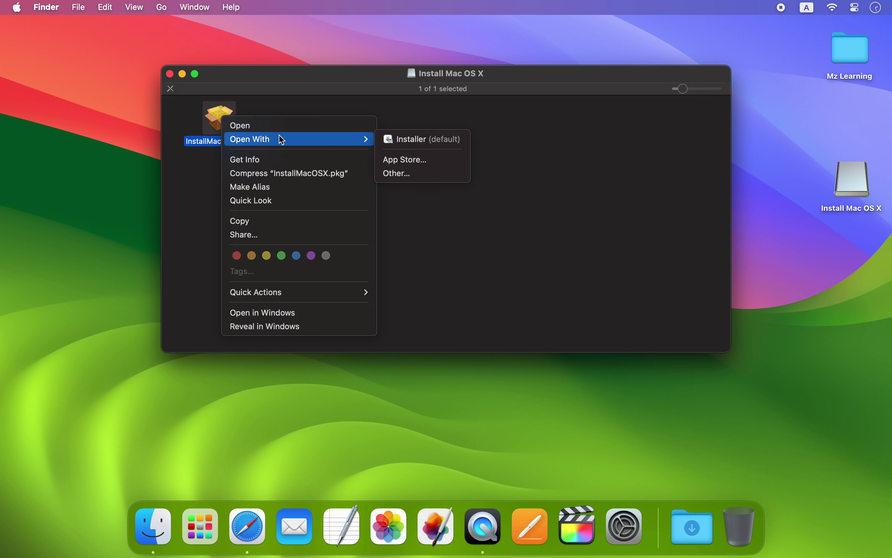
{"action": "left_click", "coordinate": [409, 174]}
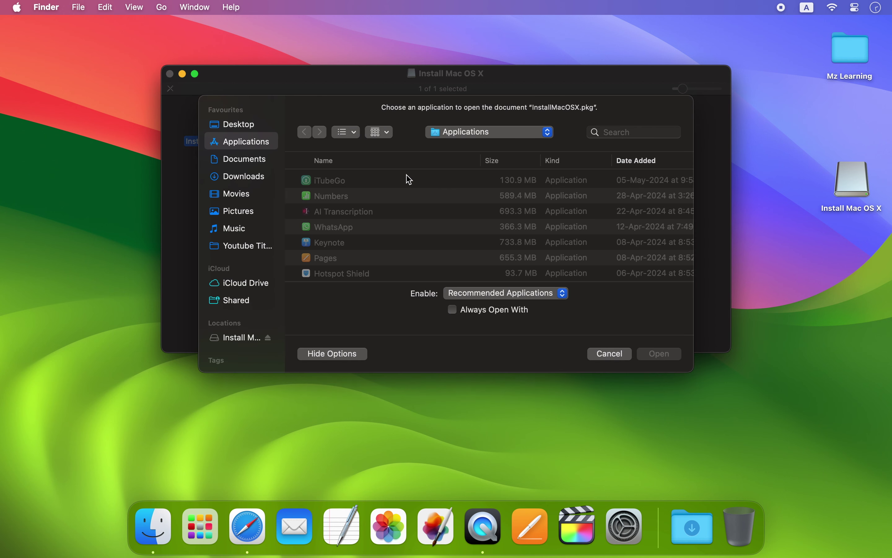
{"action": "left_click", "coordinate": [621, 134]}
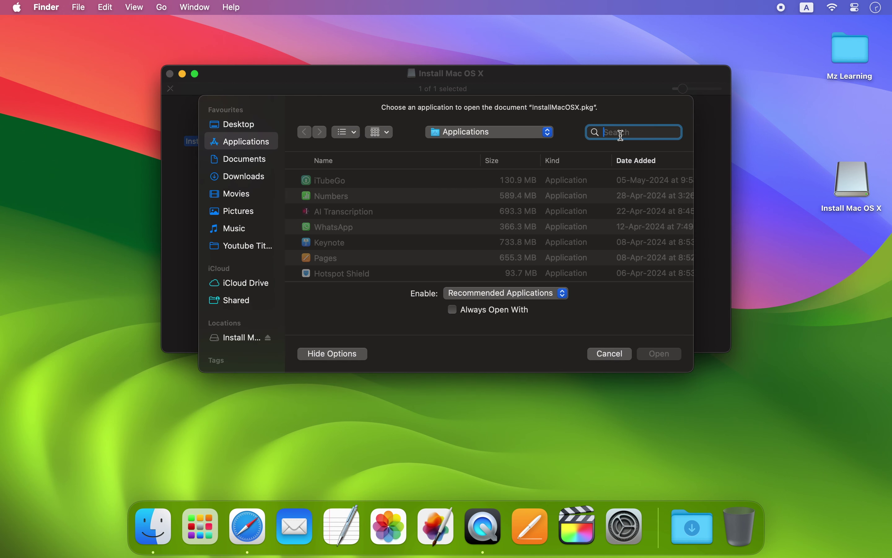
{"action": "type", "text": "rar"}
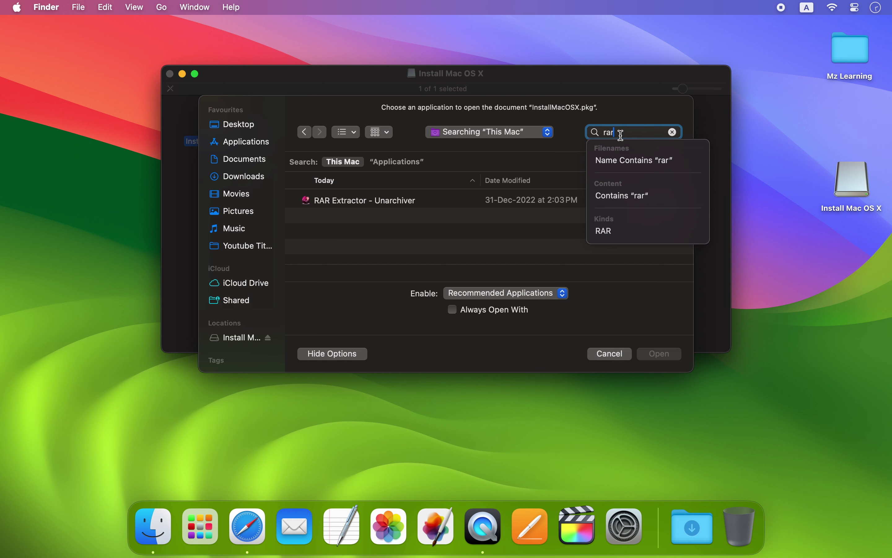
{"action": "left_click", "coordinate": [413, 200]}
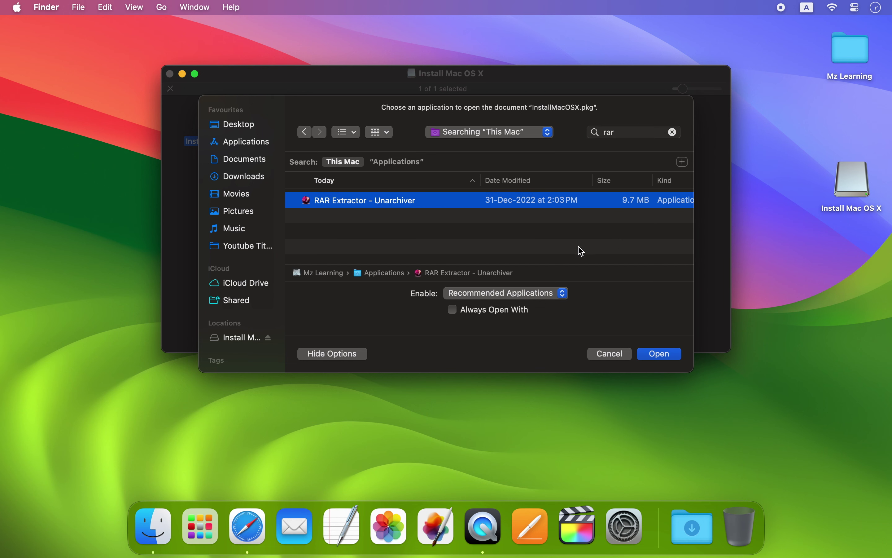
{"action": "left_click", "coordinate": [658, 354]}
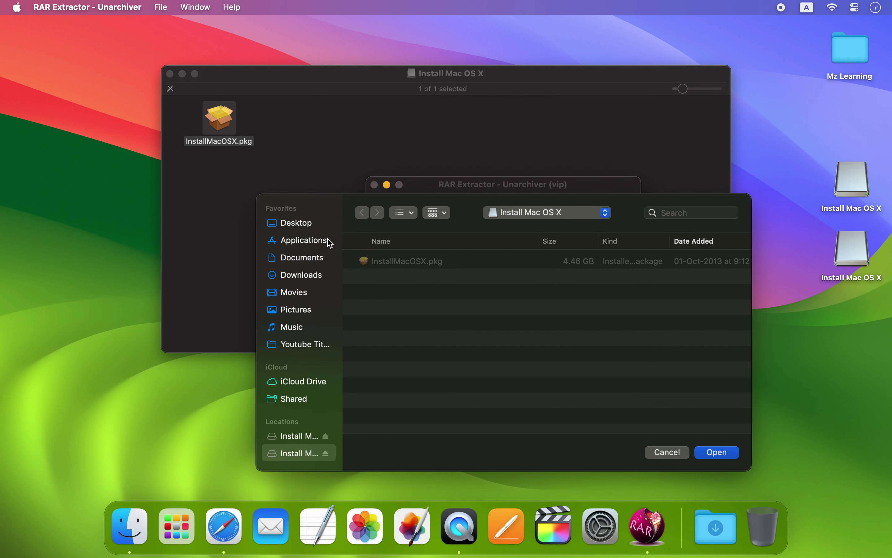
- Extract InstallMacOSX.pkg to the Desktop, then eject both Install Mac OS X volumes
{"action": "left_click", "coordinate": [313, 230]}
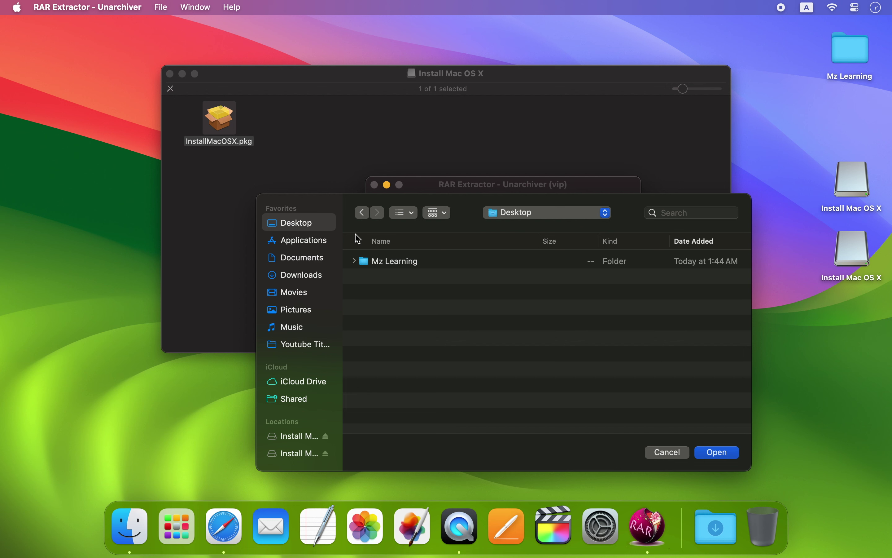
{"action": "left_click", "coordinate": [719, 453]}
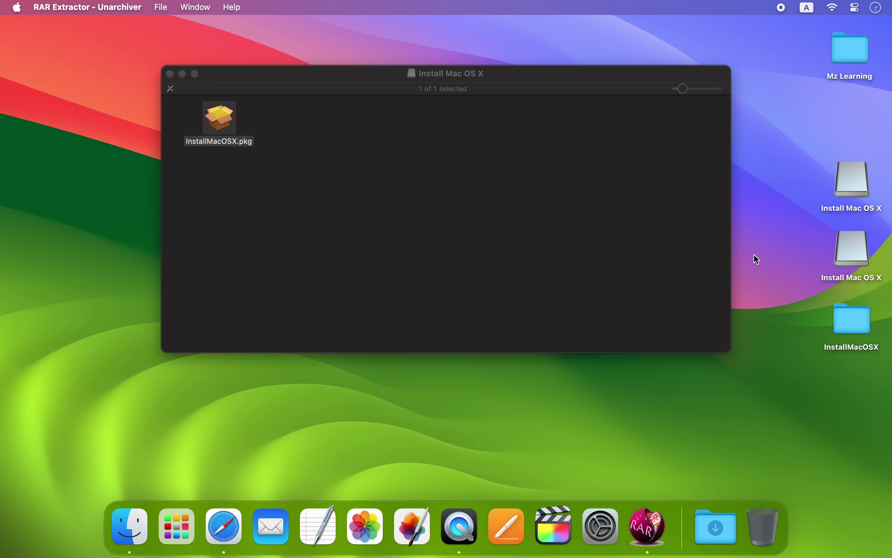
{"action": "left_click_drag", "start_coordinate": [782, 167], "coordinate": [847, 263]}
{"action": "right_click", "coordinate": [847, 263]}
{"action": "left_click", "coordinate": [785, 286]}
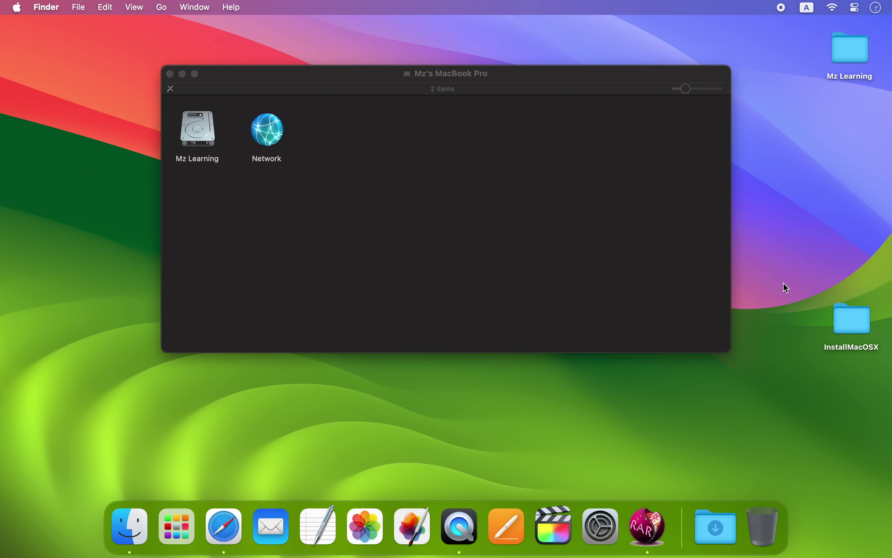
{"action": "left_click", "coordinate": [170, 74]}
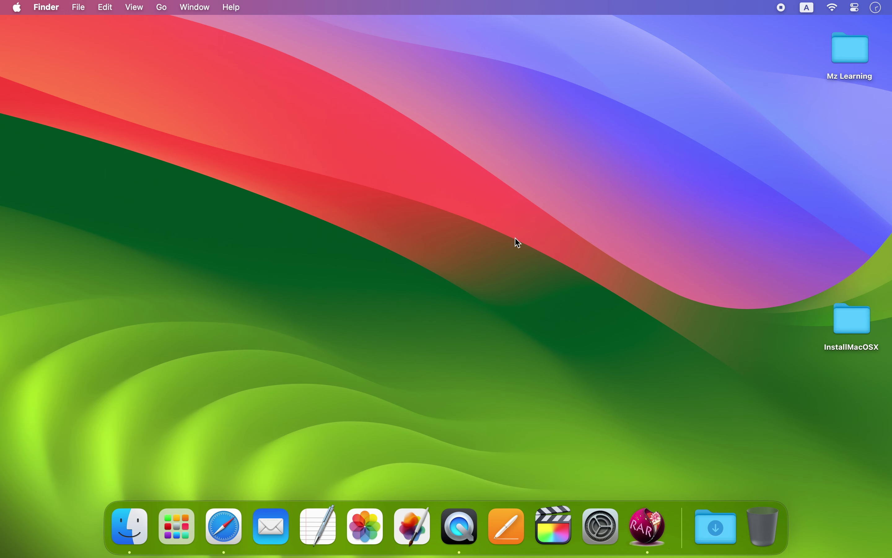
- Show the package contents of InstallMacOSX.pkg from the Desktop folder and select InstallESD.dmg
{"action": "double_click", "coordinate": [850, 326]}
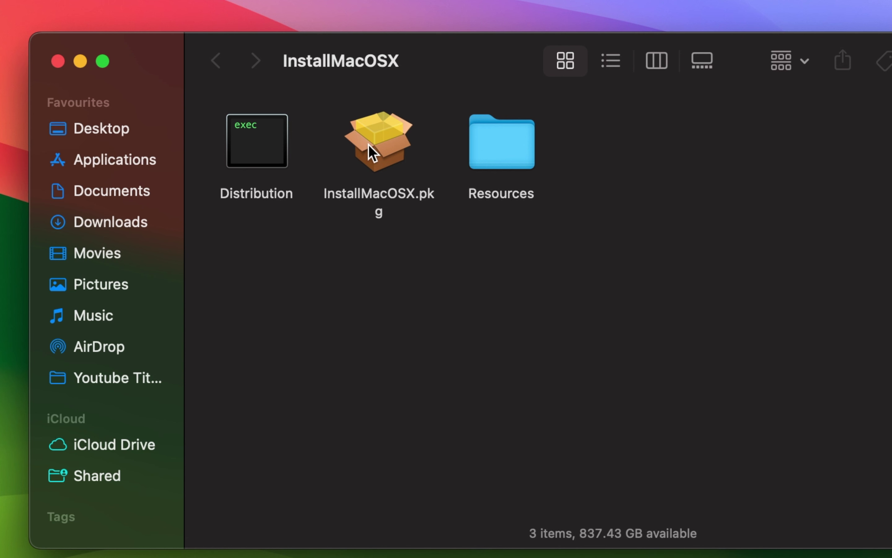
{"action": "right_click", "coordinate": [368, 144]}
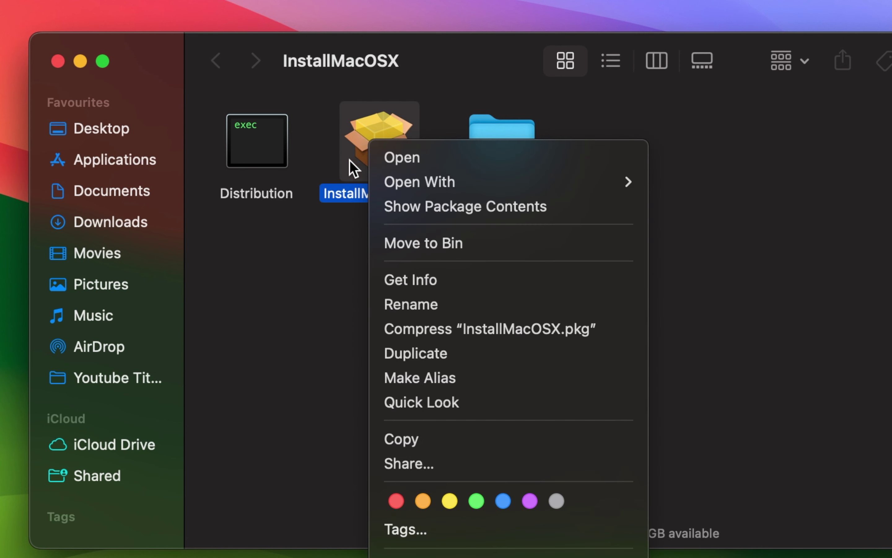
{"action": "left_click", "coordinate": [422, 205]}
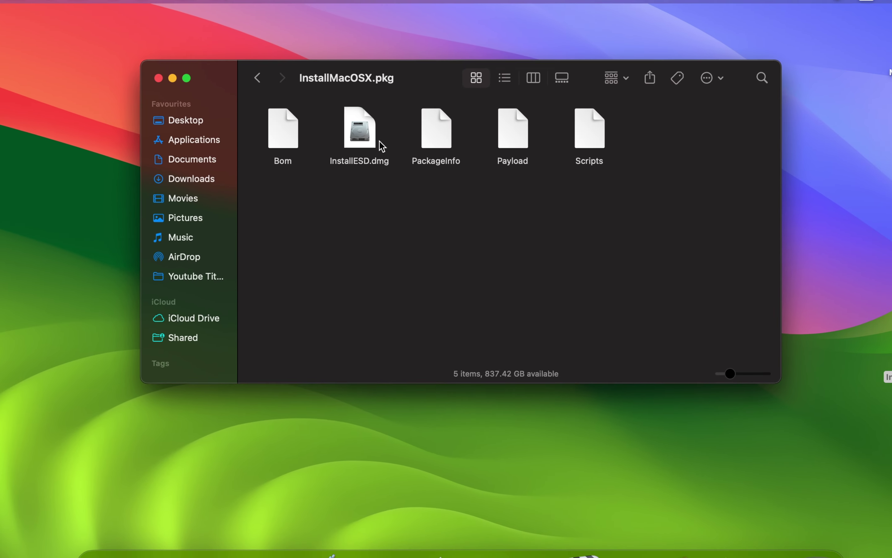
{"action": "left_click", "coordinate": [359, 135]}
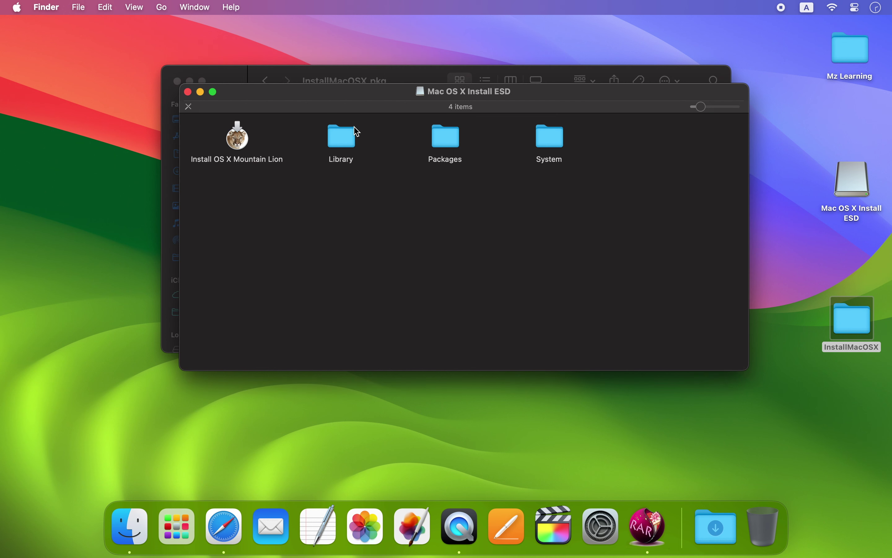
- Minimise the Mac OS X Install ESD window
{"action": "left_click", "coordinate": [200, 93]}
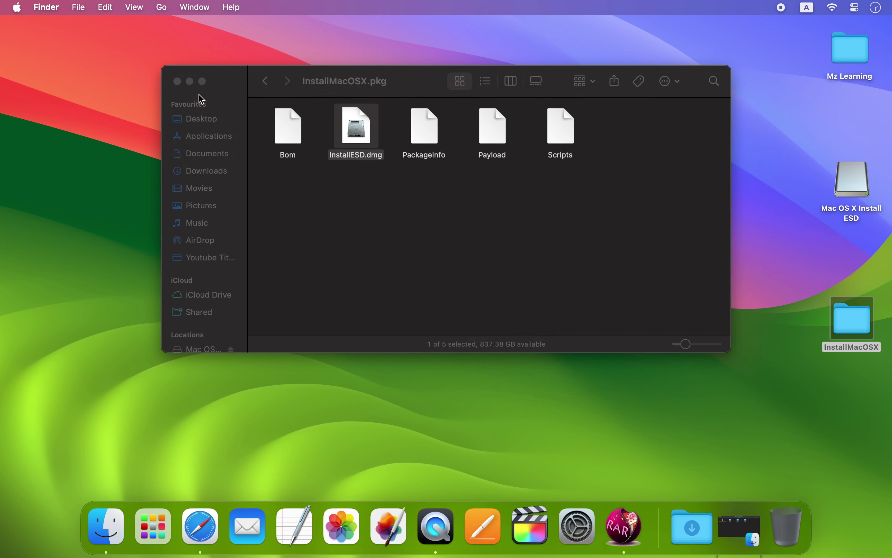
- Close the package contents window and launch Disk Utility through Spotlight
{"action": "left_click", "coordinate": [178, 83]}
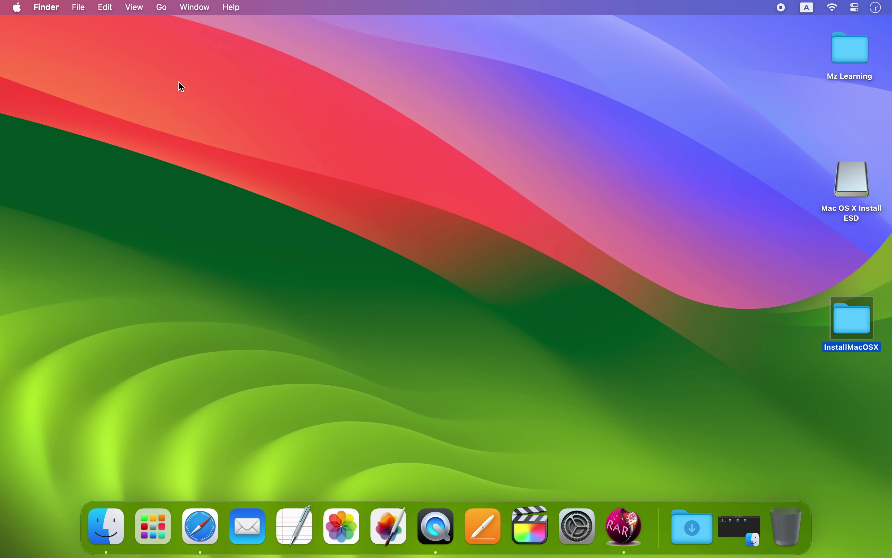
{"action": "key", "text": "super+space"}
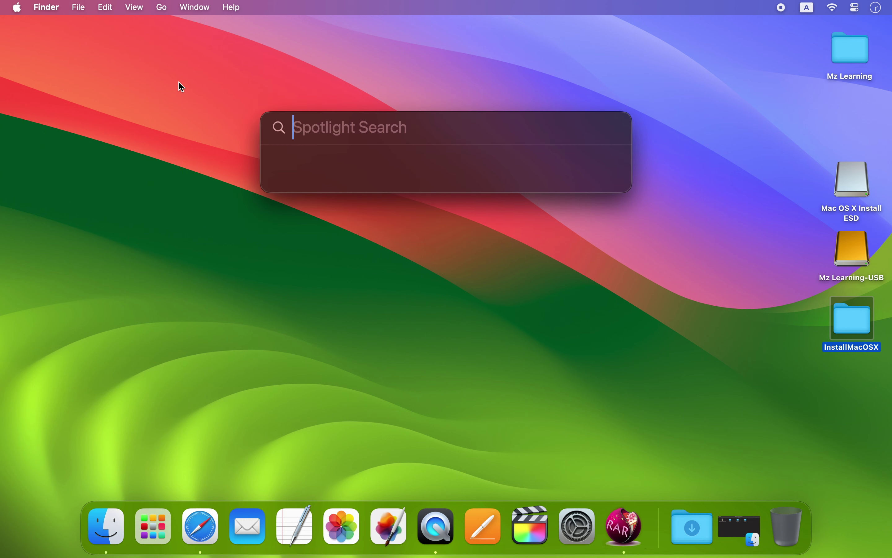
{"action": "type", "text": "disk"}
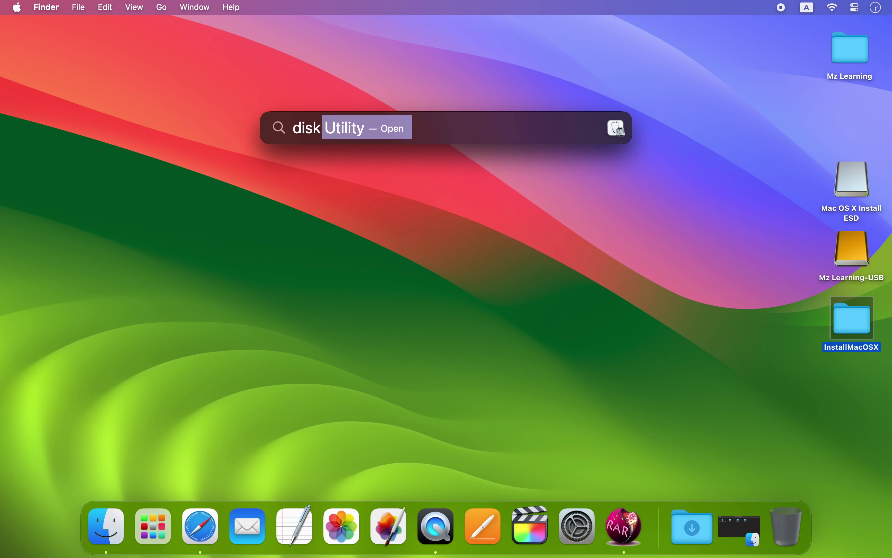
{"action": "key", "text": "Return"}
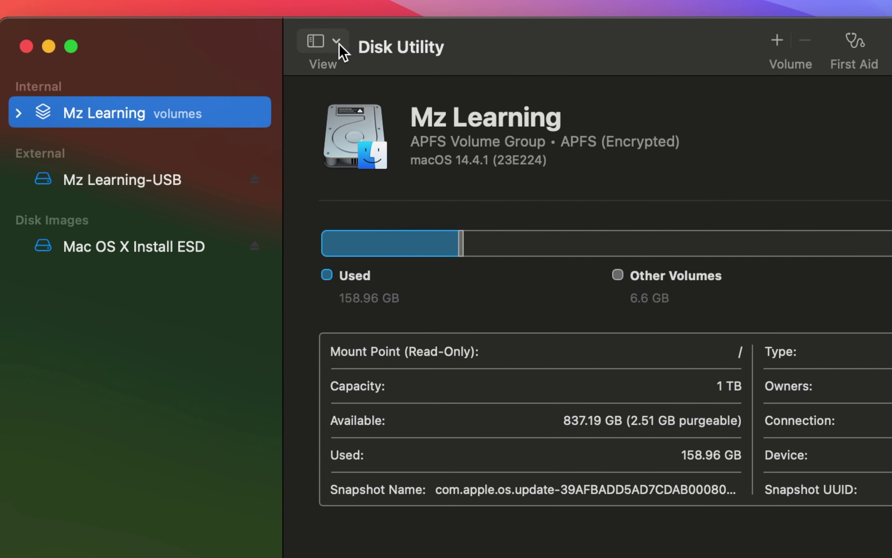
- Show all devices and open Erase for the StoreJet Transcend Media disk
{"action": "left_click", "coordinate": [289, 88]}
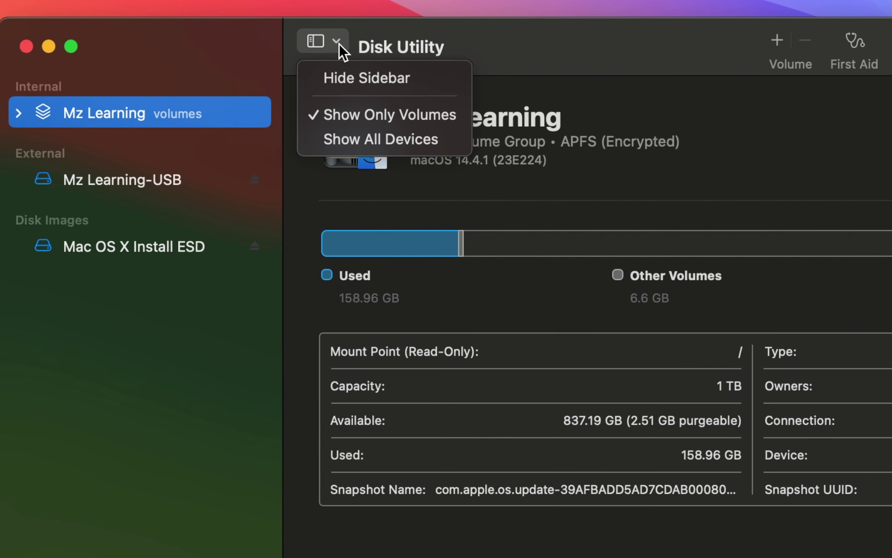
{"action": "left_click", "coordinate": [353, 135]}
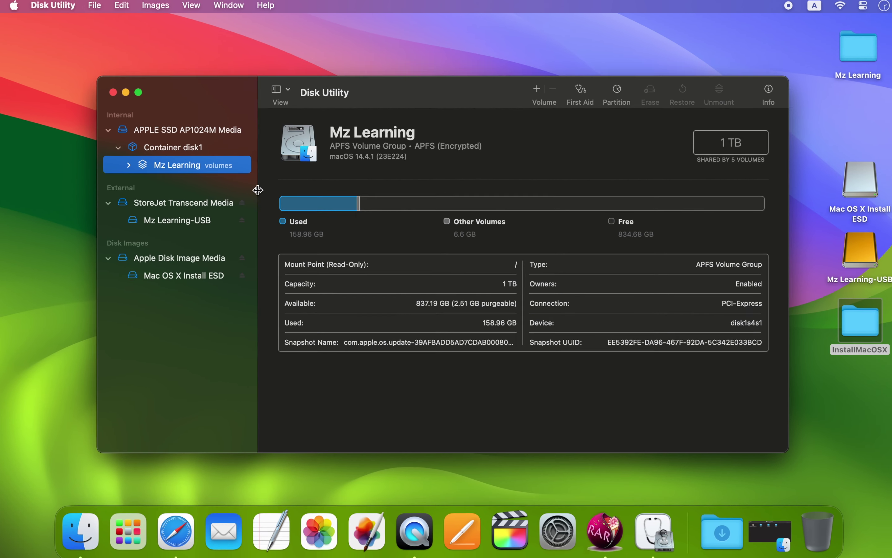
{"action": "left_click", "coordinate": [185, 207]}
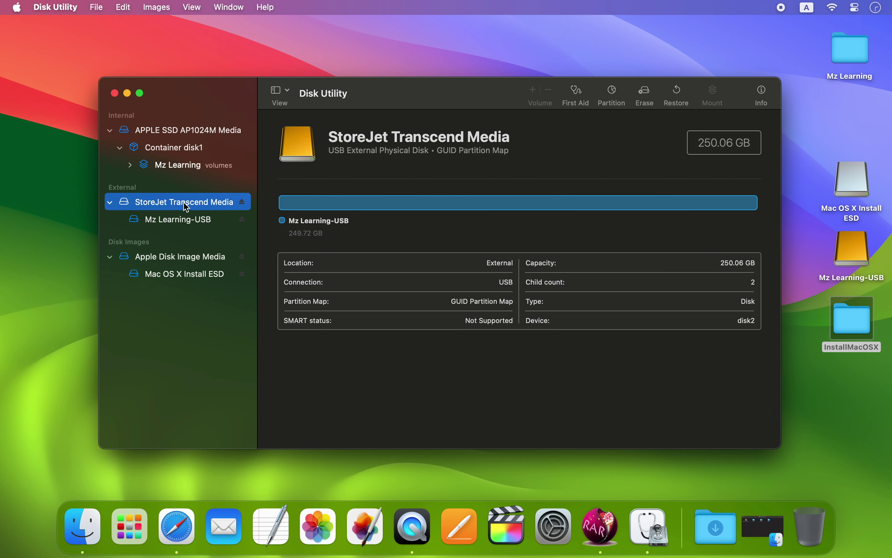
{"action": "left_click", "coordinate": [646, 95]}
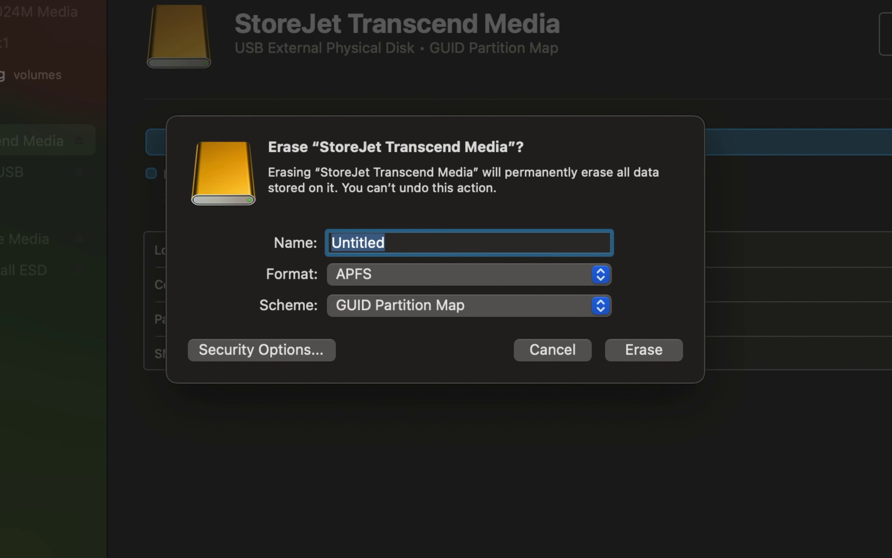
- Name the volume 'Mz Learning', choose Mac OS Extended (Journaled), erase, and dismiss the summary
{"action": "type", "text": "Mz Learning"}
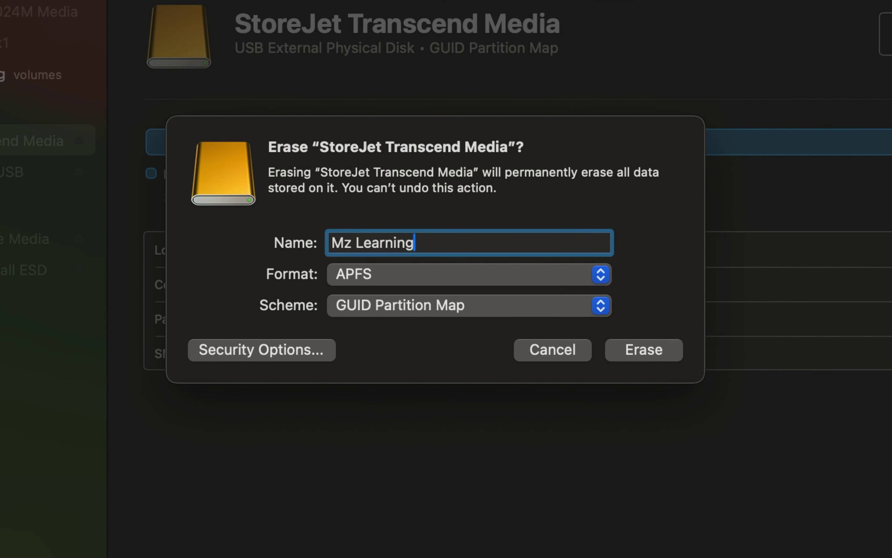
{"action": "left_click", "coordinate": [469, 280]}
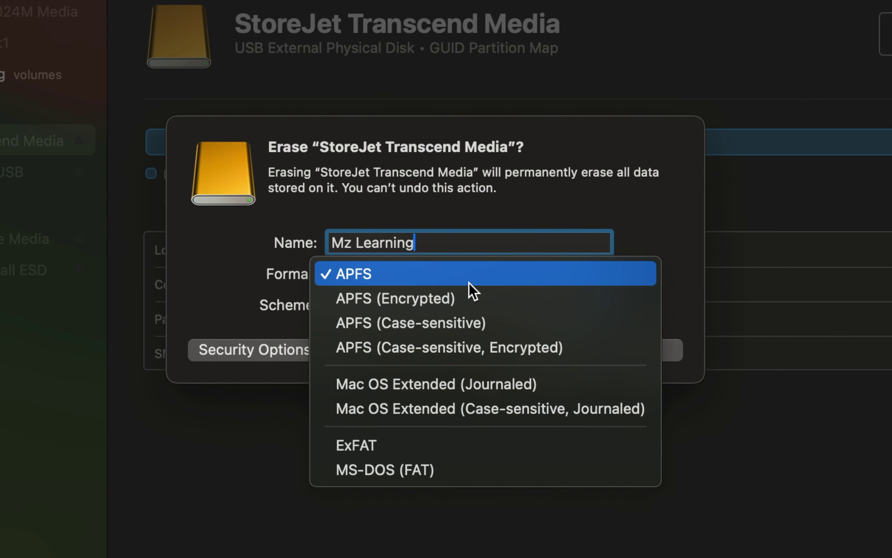
{"action": "left_click", "coordinate": [461, 387]}
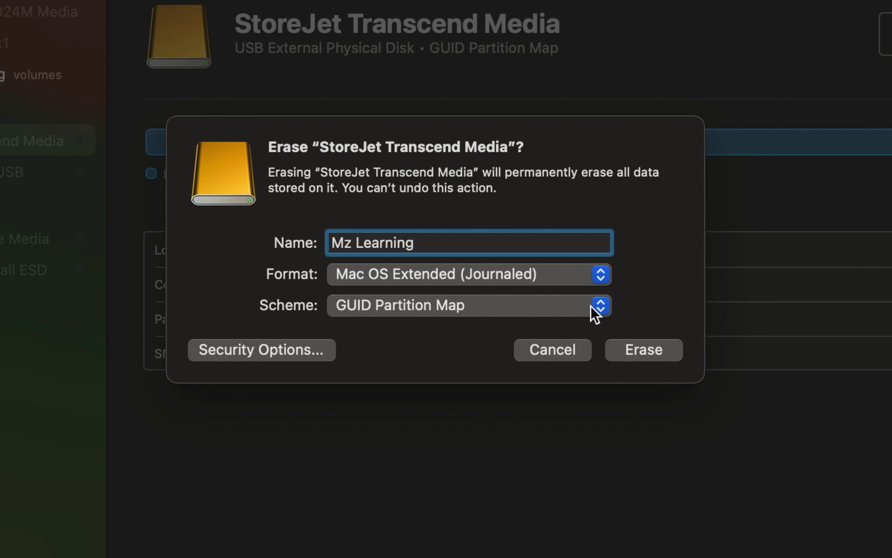
{"action": "left_click", "coordinate": [646, 345]}
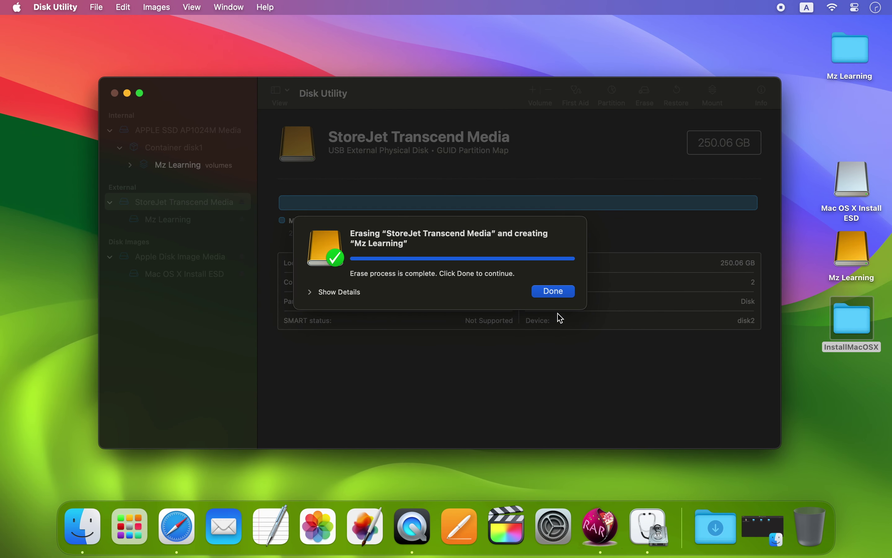
{"action": "left_click", "coordinate": [557, 294]}
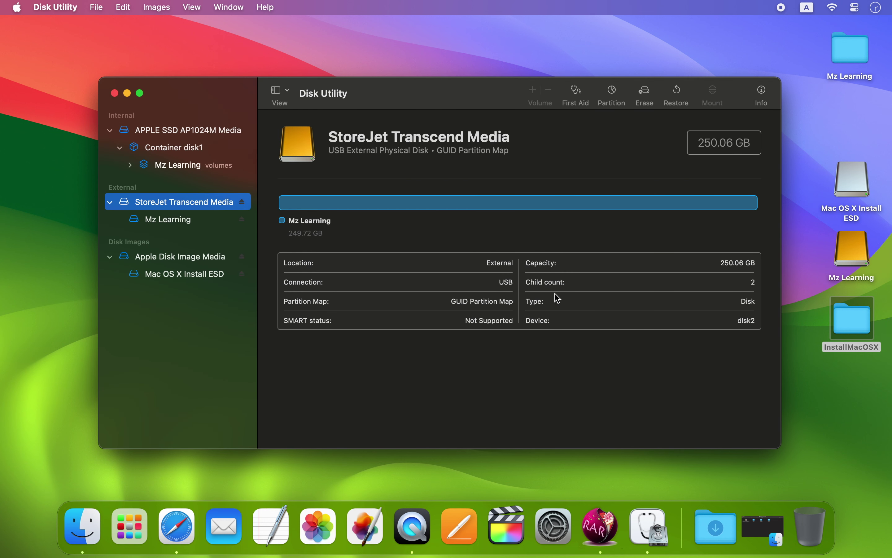
- Start a Restore onto Mz Learning with Mac OS X Install ESD as the source
{"action": "right_click", "coordinate": [177, 226]}
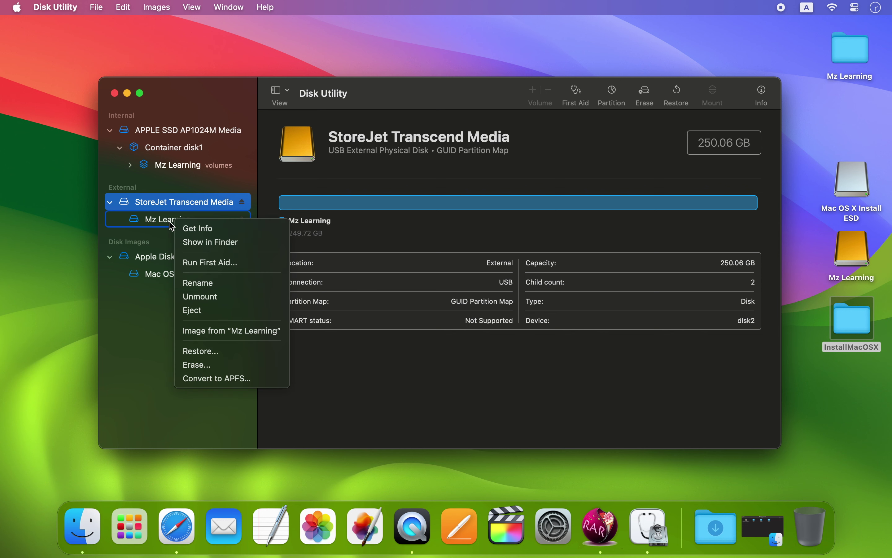
{"action": "left_click", "coordinate": [191, 352]}
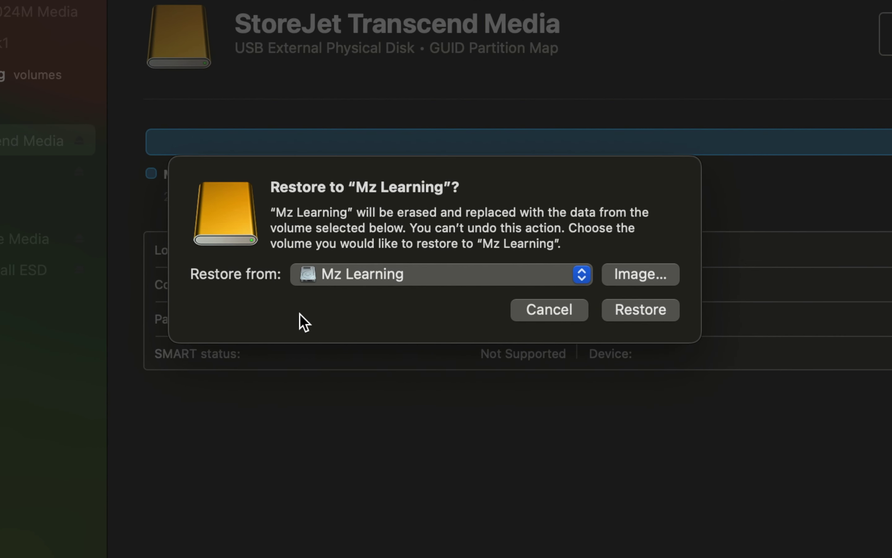
{"action": "left_click", "coordinate": [385, 276]}
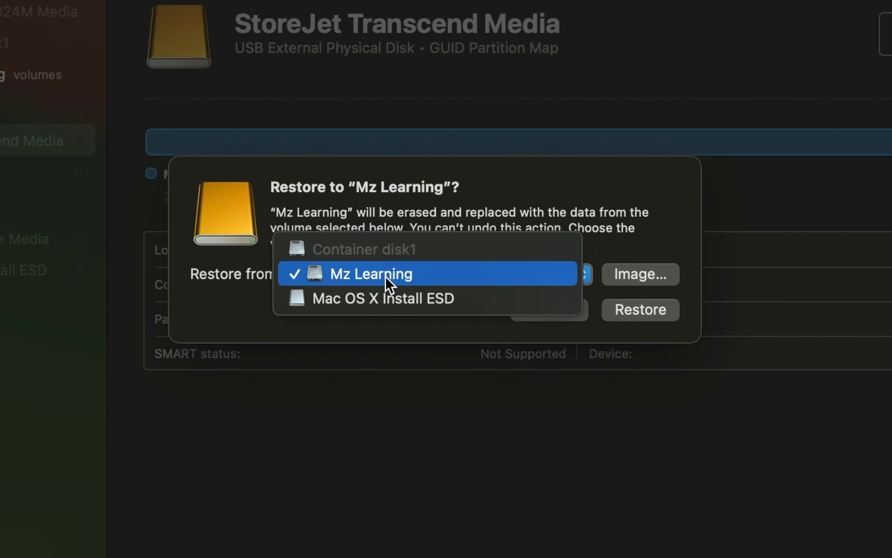
{"action": "left_click", "coordinate": [387, 298]}
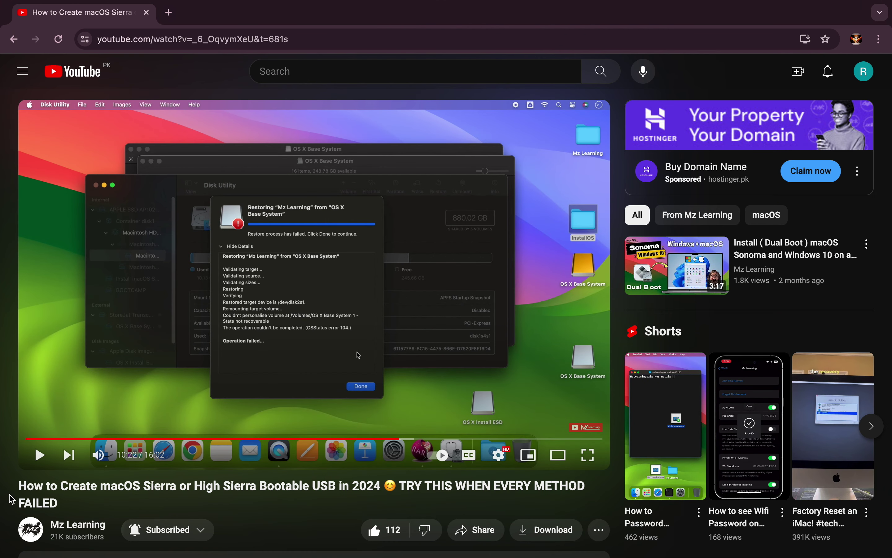
- Review the YouTube example of the failed restore, then cancel the restore to Mz Learning
{"action": "left_click_drag", "start_coordinate": [26, 487], "coordinate": [566, 500]}
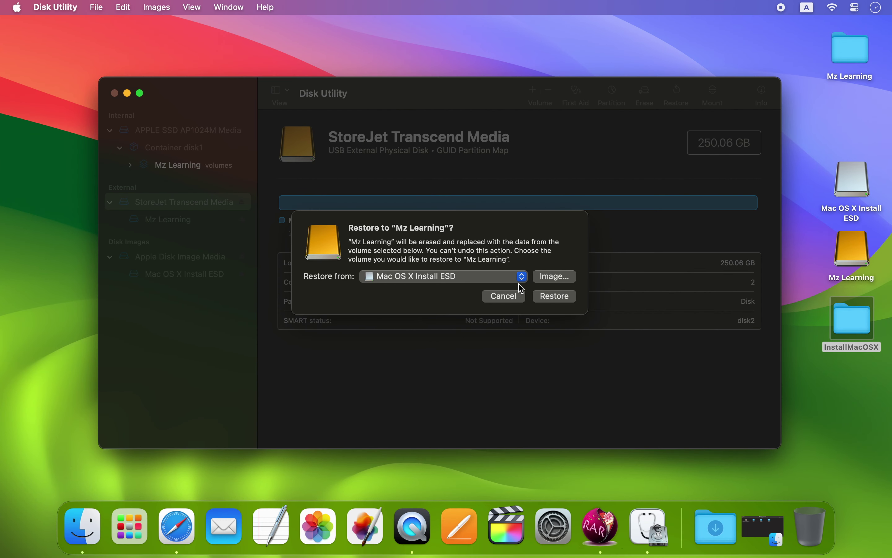
{"action": "left_click", "coordinate": [505, 296]}
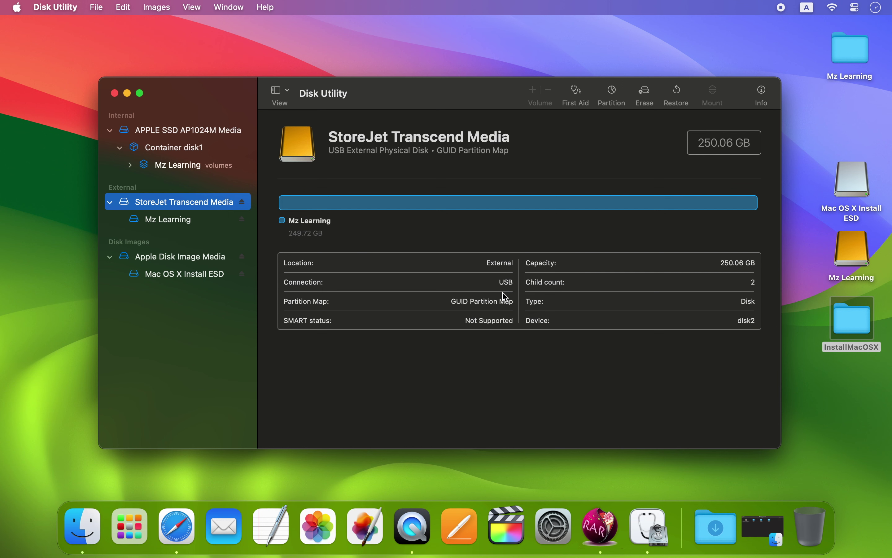
- Quit Disk Utility, copy all 12 Install ESD items including hidden files, then open Mz Learning
{"action": "left_click", "coordinate": [115, 93]}
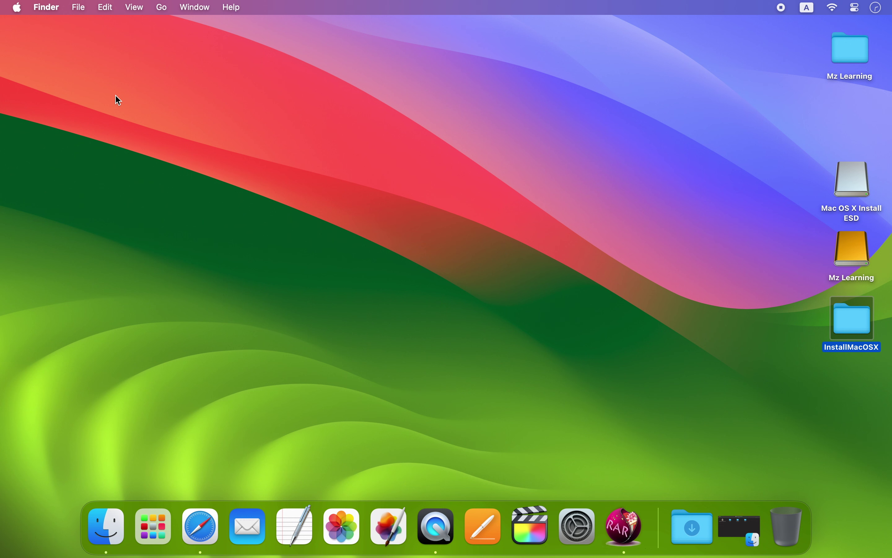
{"action": "left_click", "coordinate": [738, 525]}
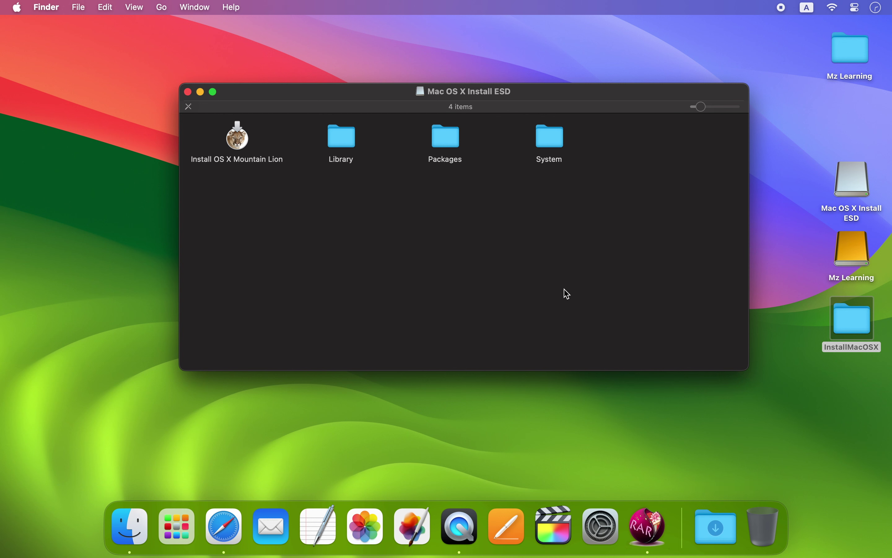
{"action": "key", "text": "super+shift+period"}
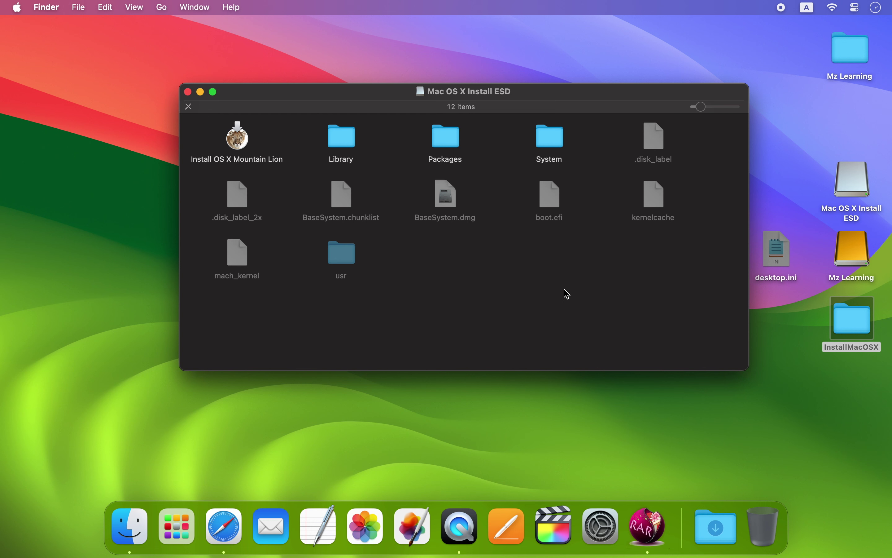
{"action": "key", "text": "super+a"}
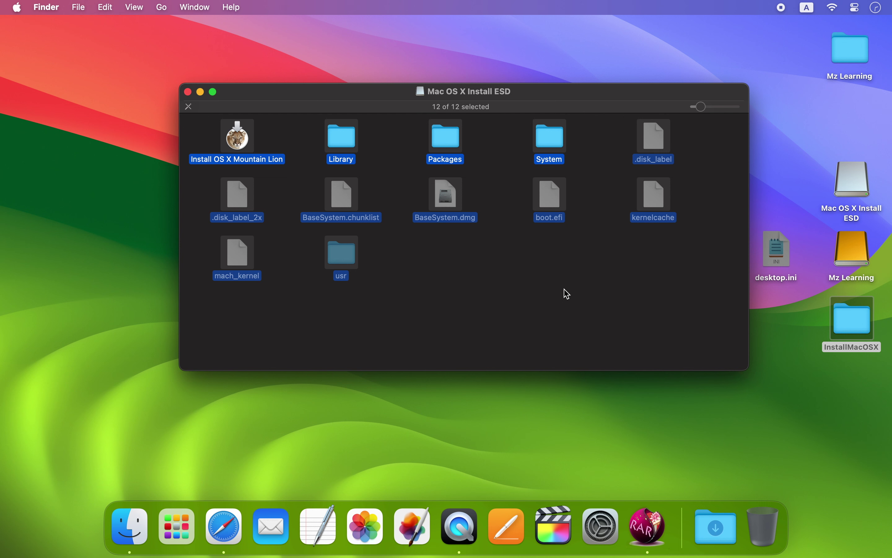
{"action": "left_click", "coordinate": [188, 92]}
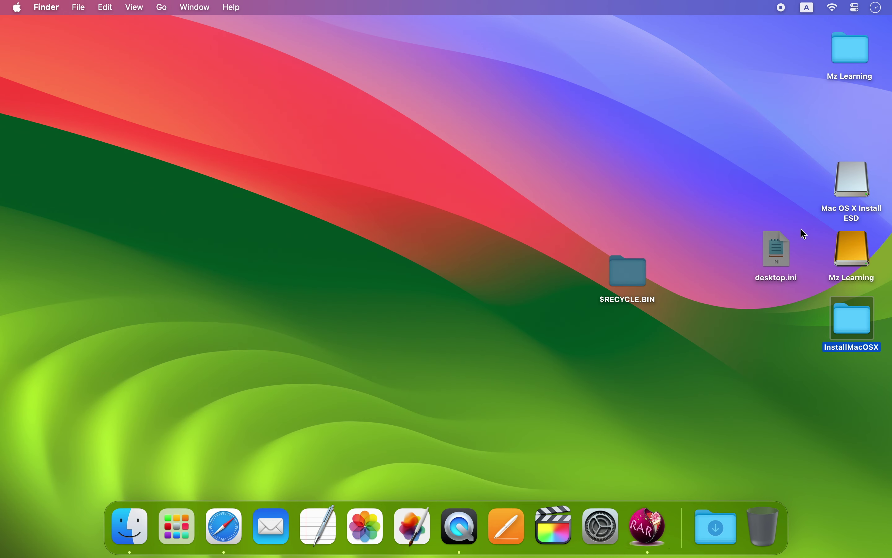
{"action": "double_click", "coordinate": [851, 253]}
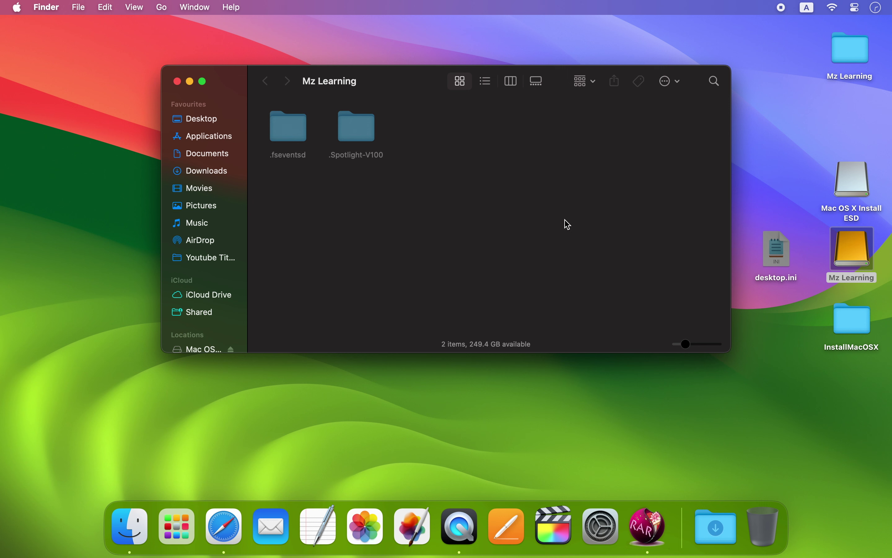
- Paste the Install ESD files into Mz Learning, starting a 34-item, 4.45 GB copy
{"action": "key", "text": "super+v"}
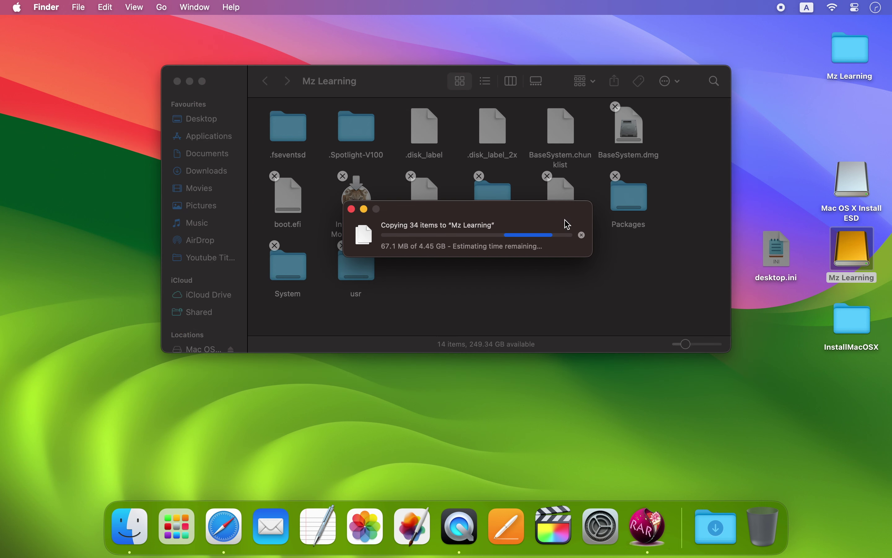